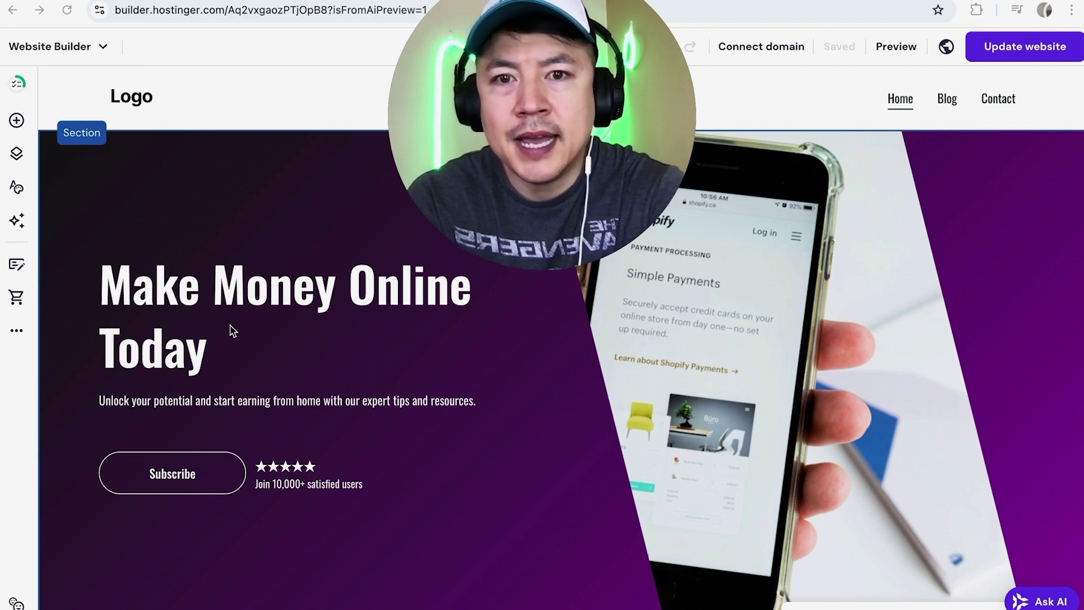
Jump to the Contact part of the site from the navigation bar.
scroll(232, 332, down, 4)
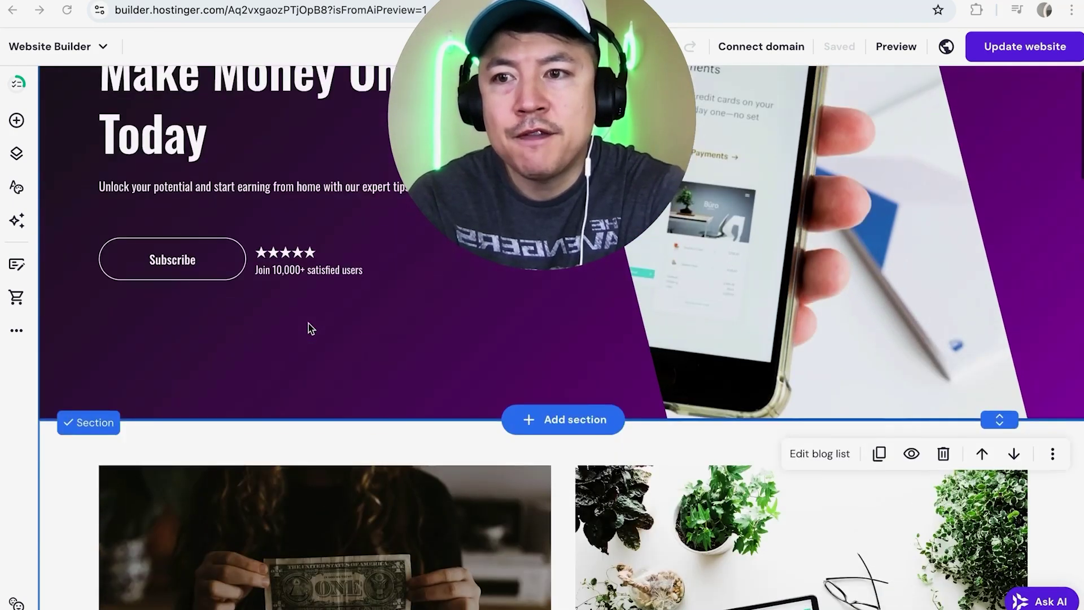
scroll(308, 322, up, 4)
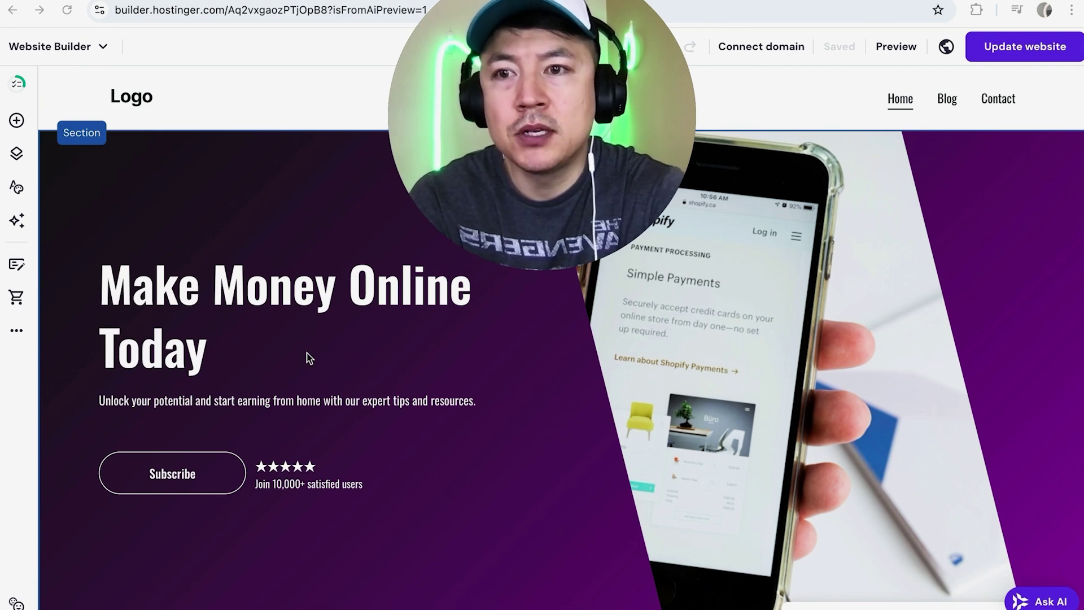
scroll(310, 358, down, 2)
scroll(309, 359, up, 2)
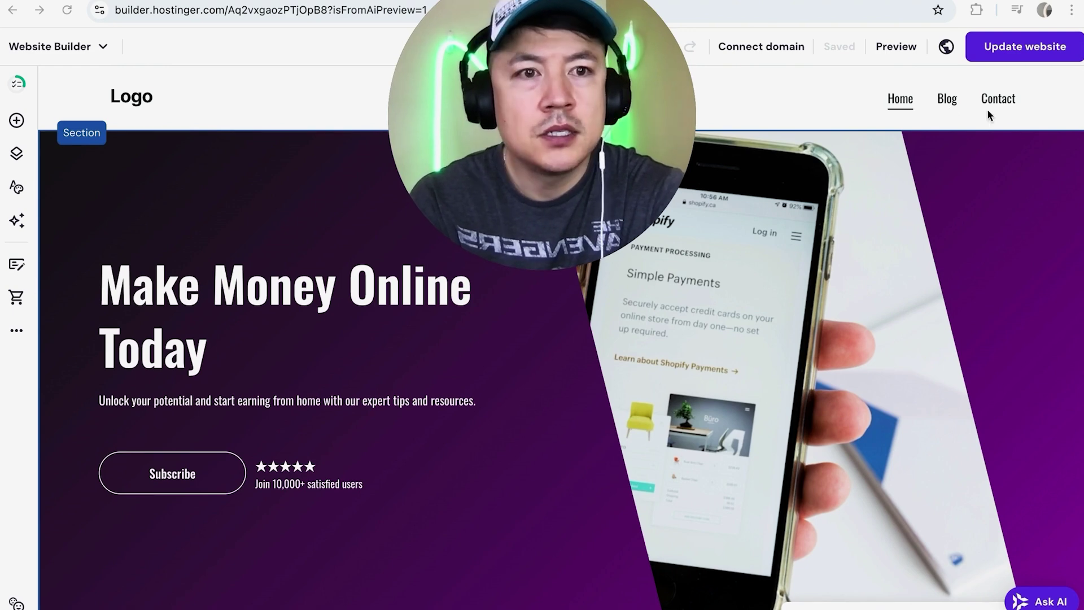
click(997, 100)
scroll(788, 337, down, 1)
scroll(788, 338, down, 9)
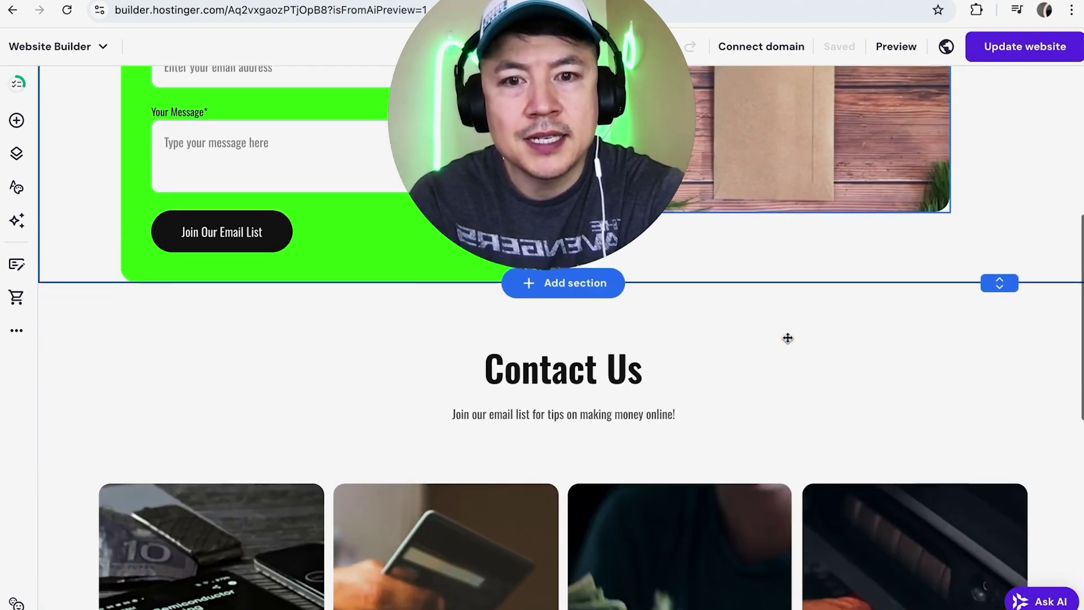
scroll(788, 338, down, 8)
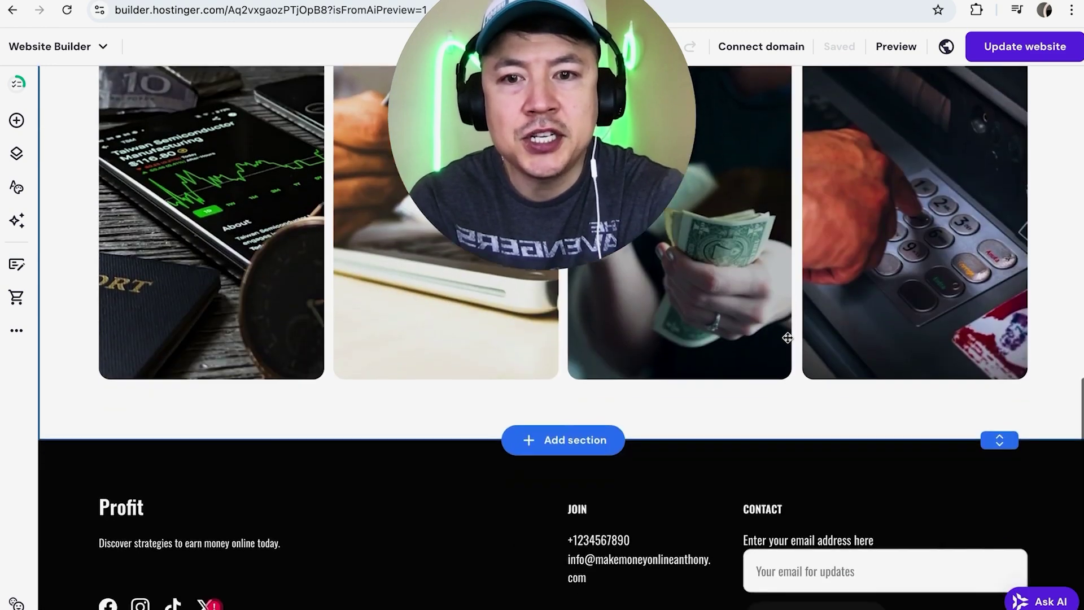
scroll(787, 337, up, 8)
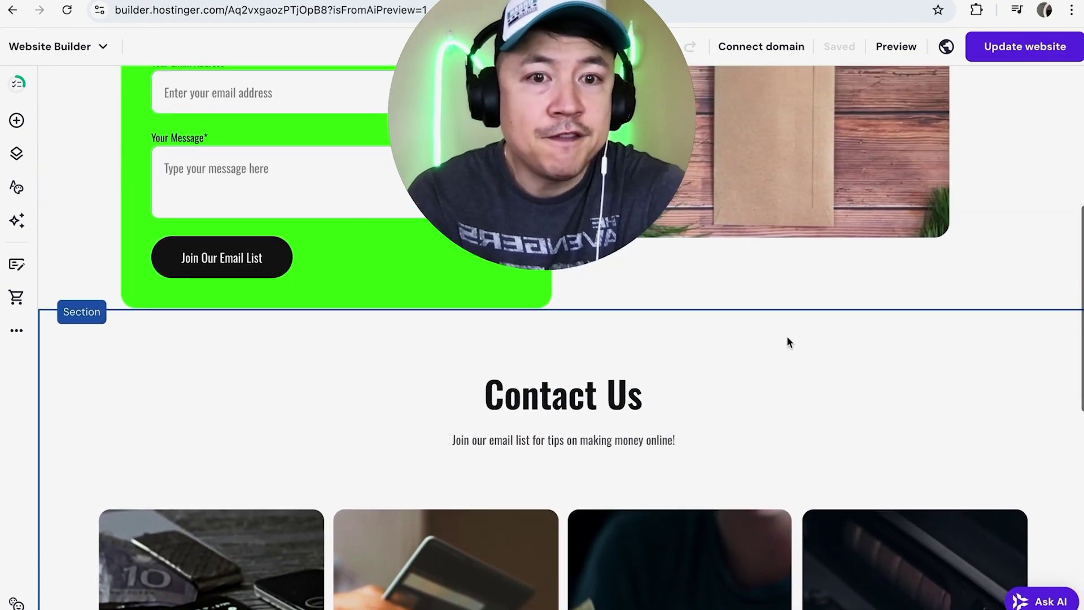
scroll(788, 338, up, 2)
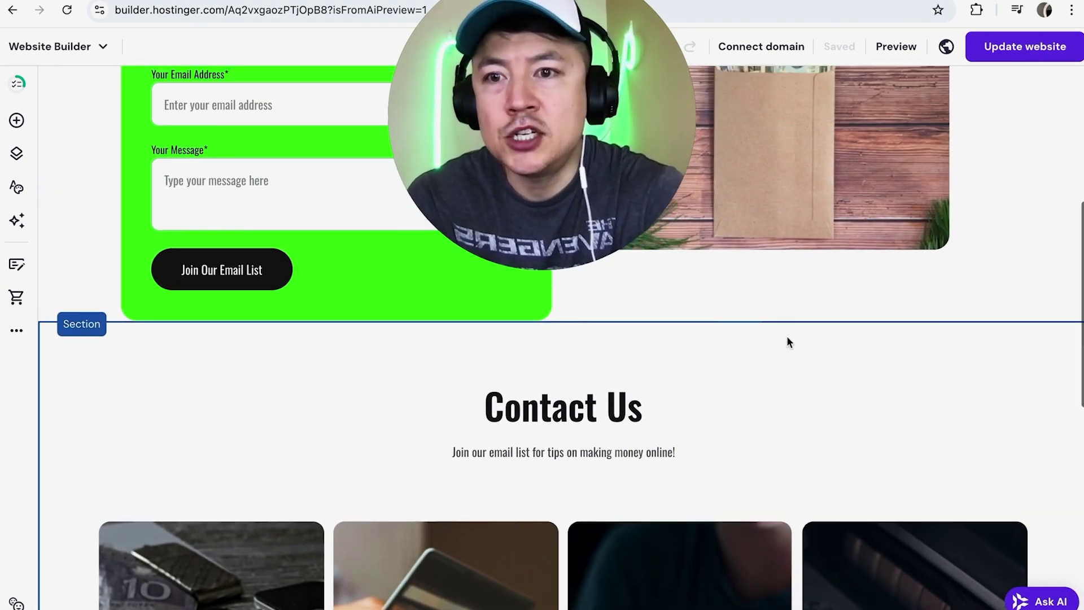
scroll(788, 339, down, 4)
Select the Contact Us section below the green email signup form.
click(321, 282)
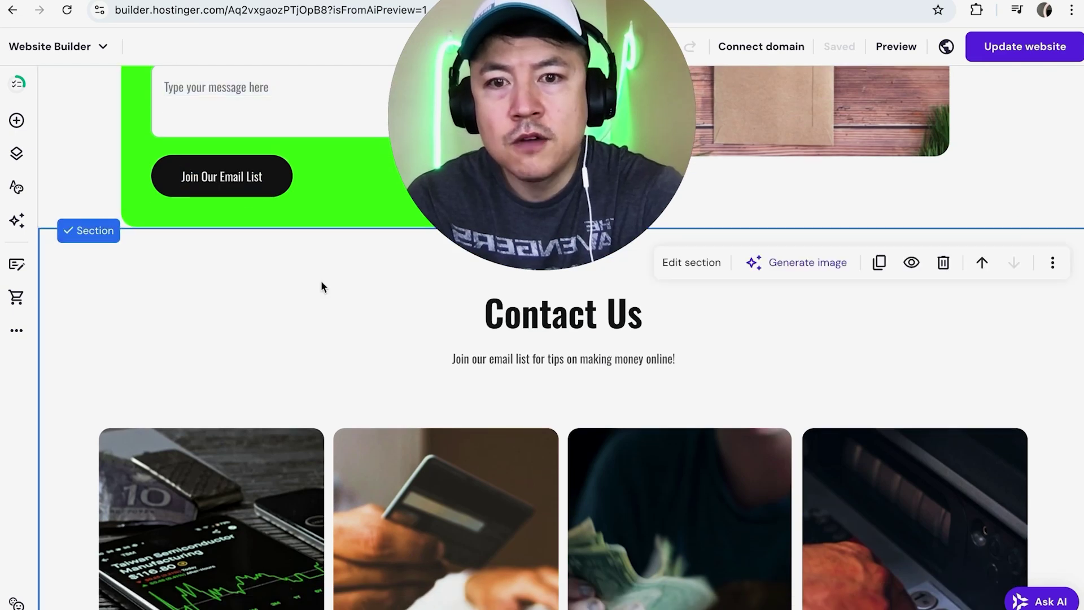
scroll(321, 282, down, 1)
scroll(321, 282, up, 1)
scroll(320, 282, down, 1)
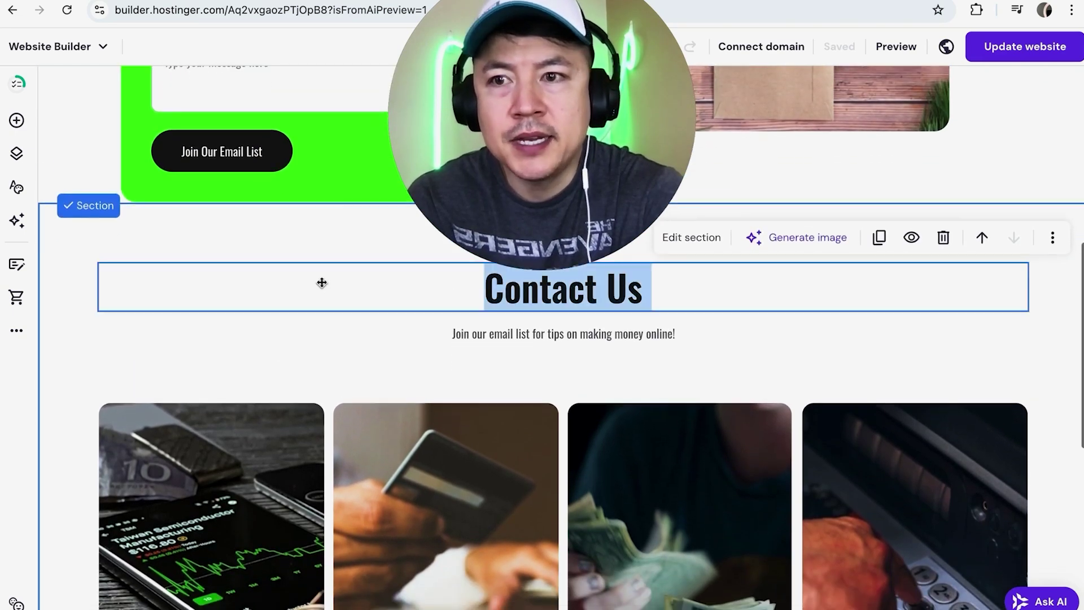
scroll(619, 379, down, 1)
scroll(619, 380, up, 1)
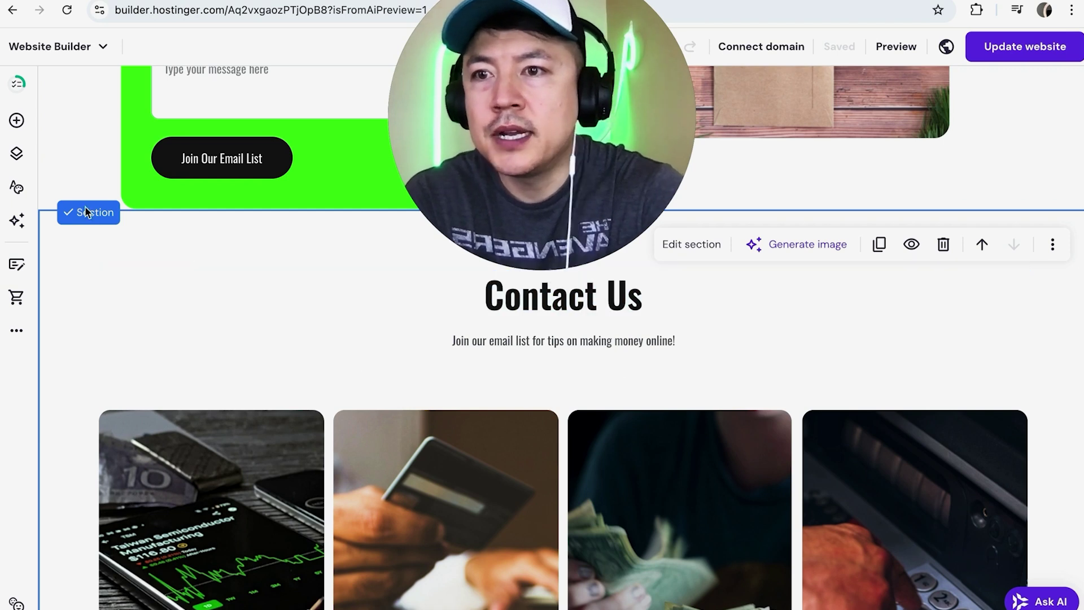
Add an Embed code element into the Contact Us section.
click(17, 123)
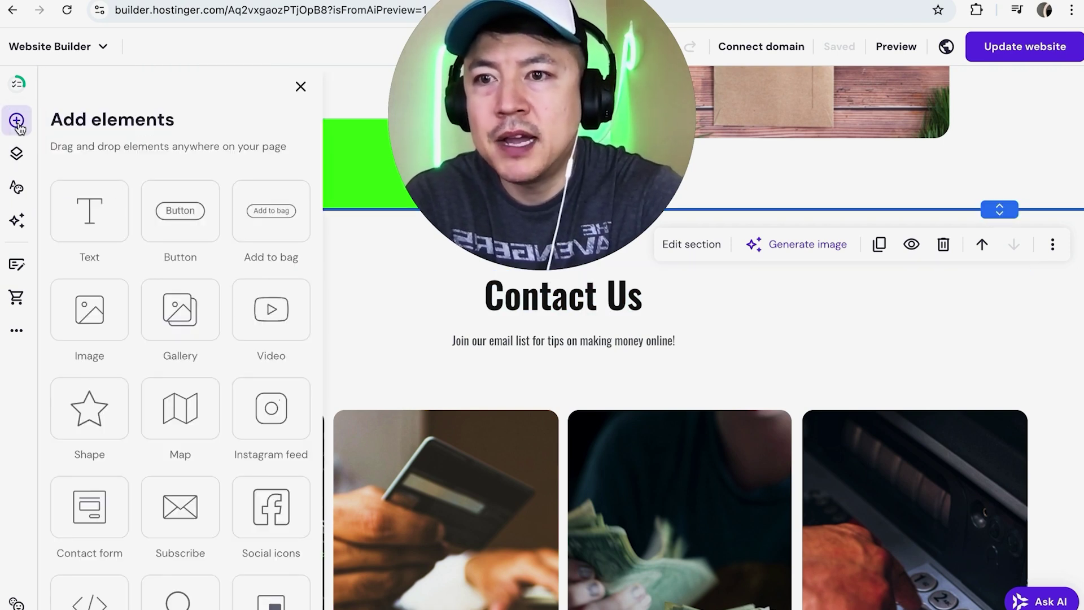
scroll(225, 277, down, 1)
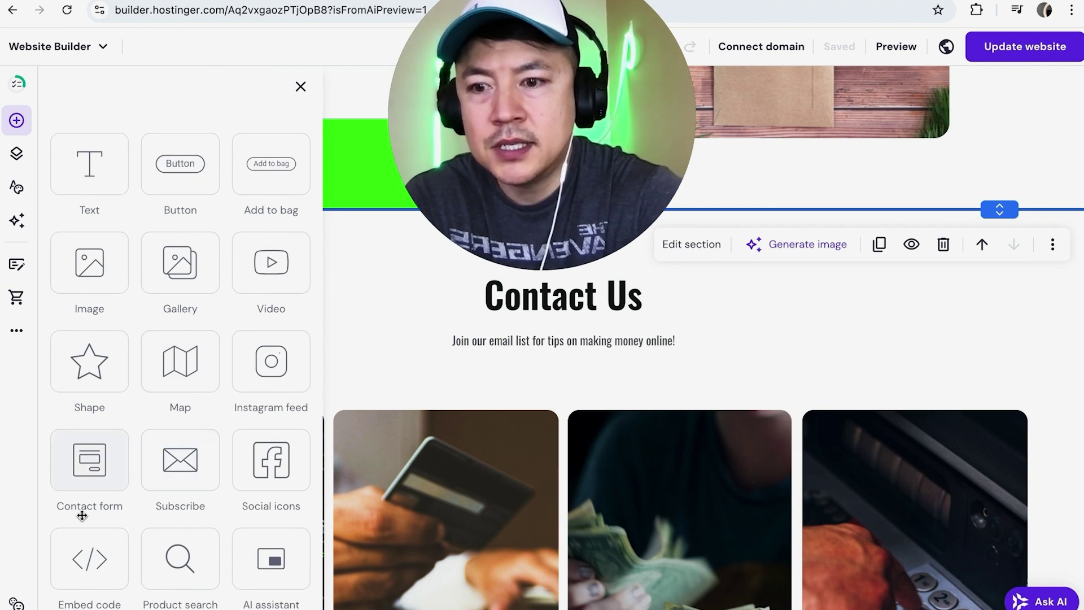
drag(89, 563, 577, 392)
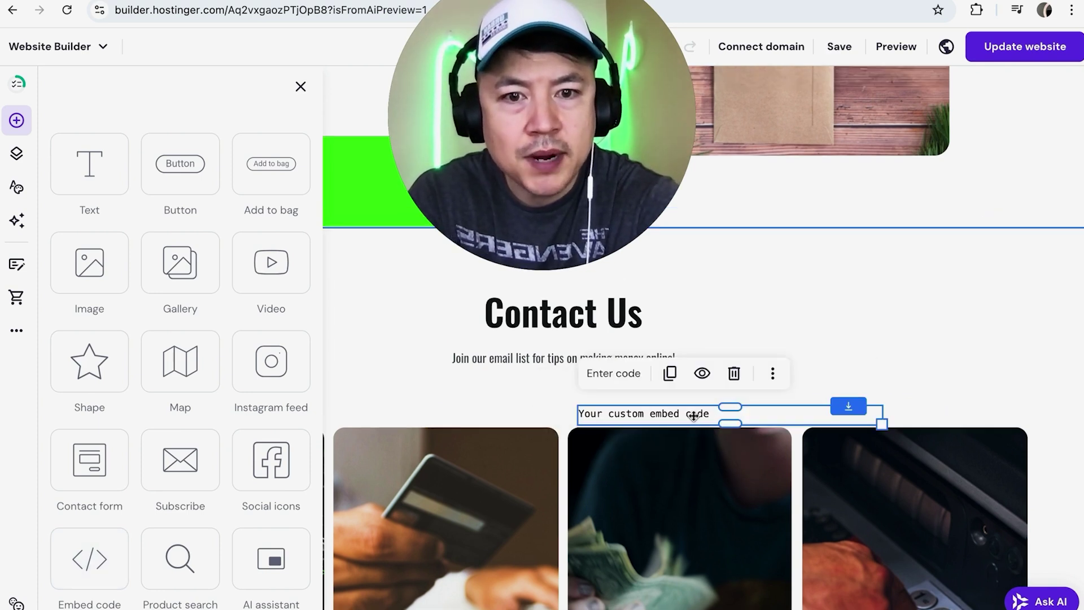
Make the embed block taller and move the credit-card photo left over the first photo.
scroll(764, 491, down, 2)
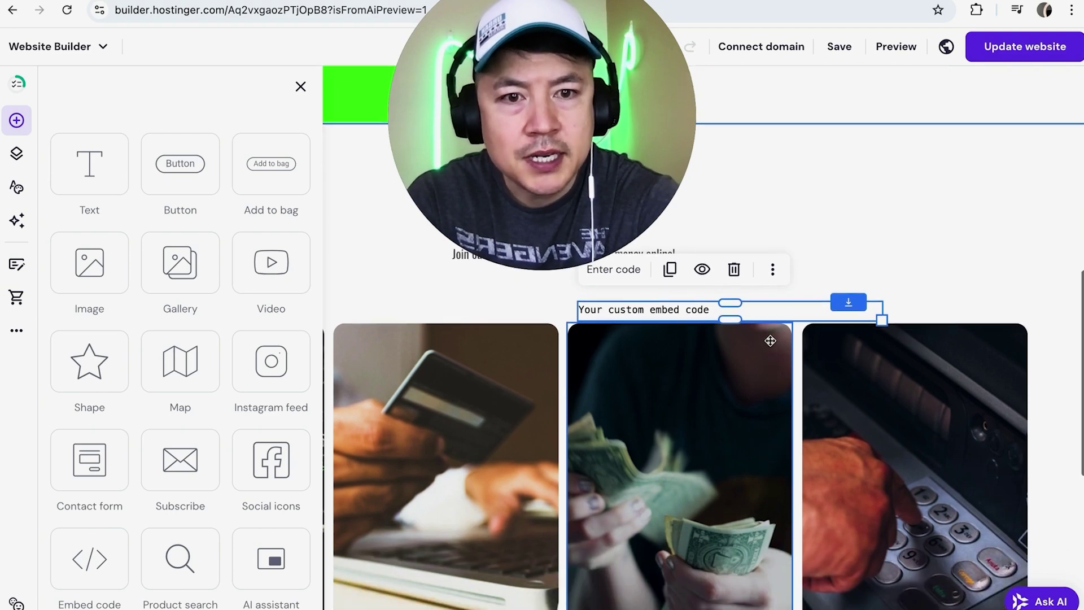
drag(763, 319, 564, 450)
scroll(448, 444, down, 1)
drag(377, 431, 236, 446)
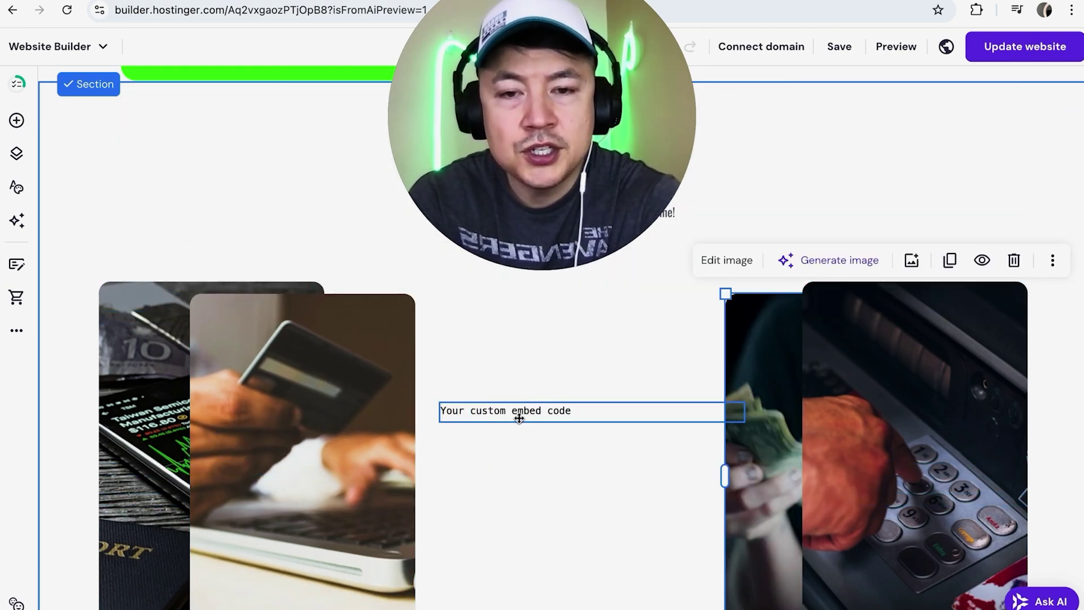
Open the embed block's code editor and copy the YouTube video's embed code from Share > Embed.
click(528, 413)
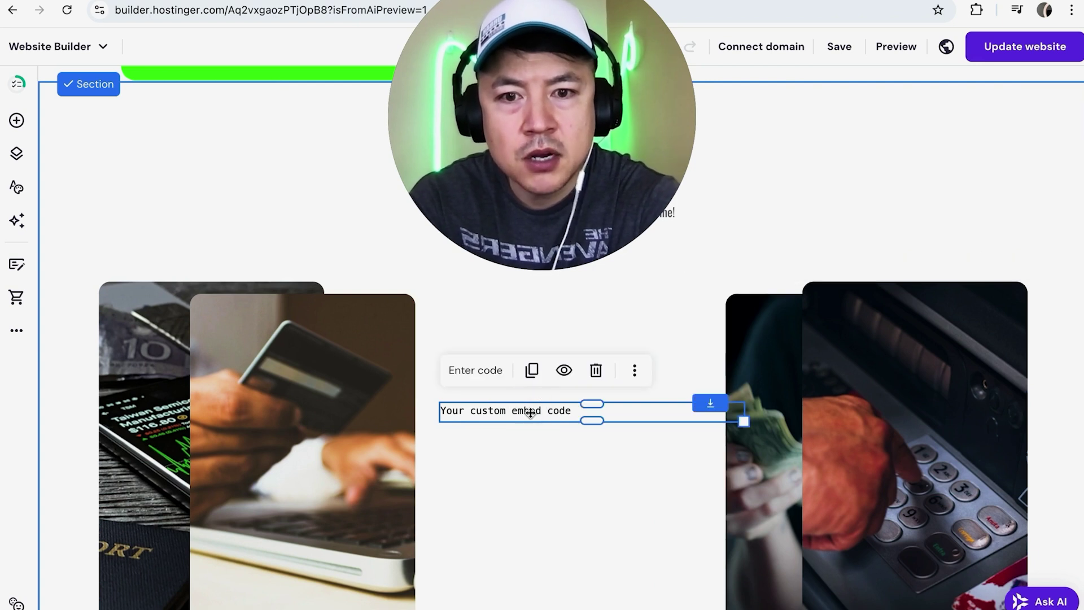
click(476, 370)
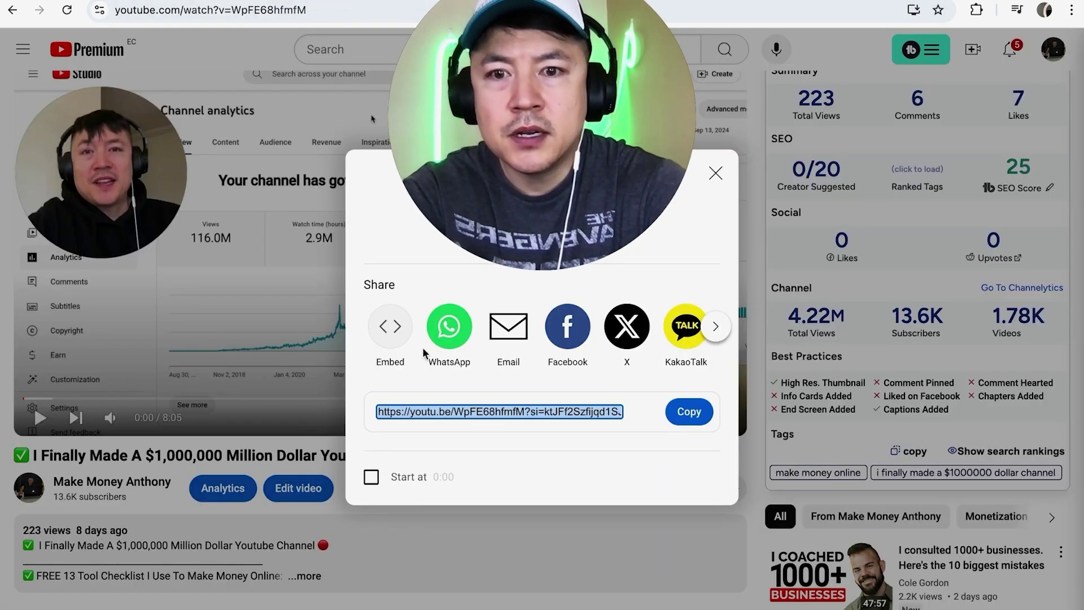
key(Escape)
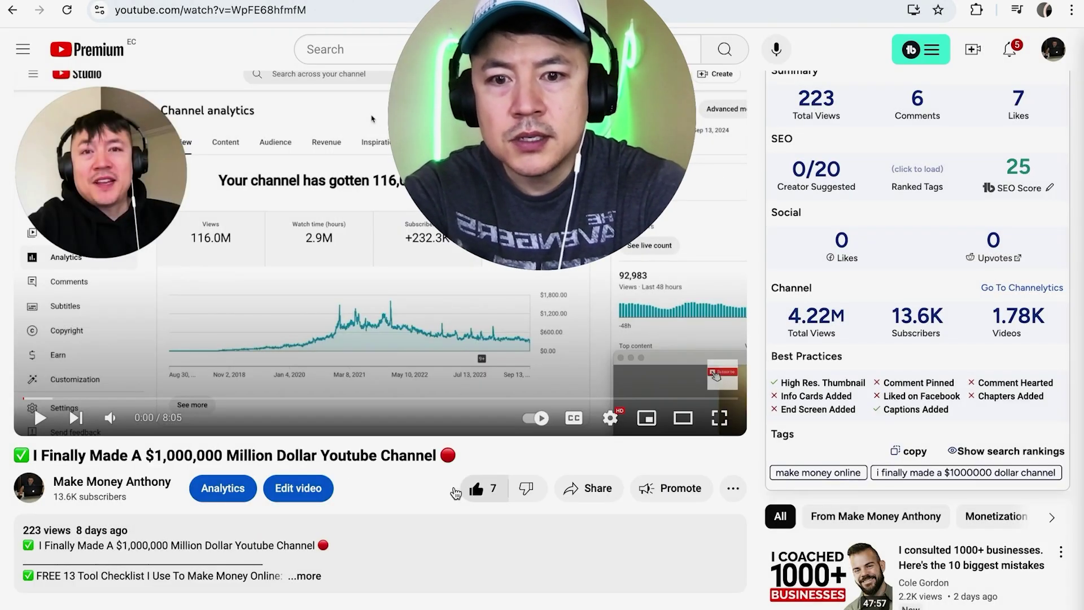
click(567, 488)
click(395, 342)
click(996, 490)
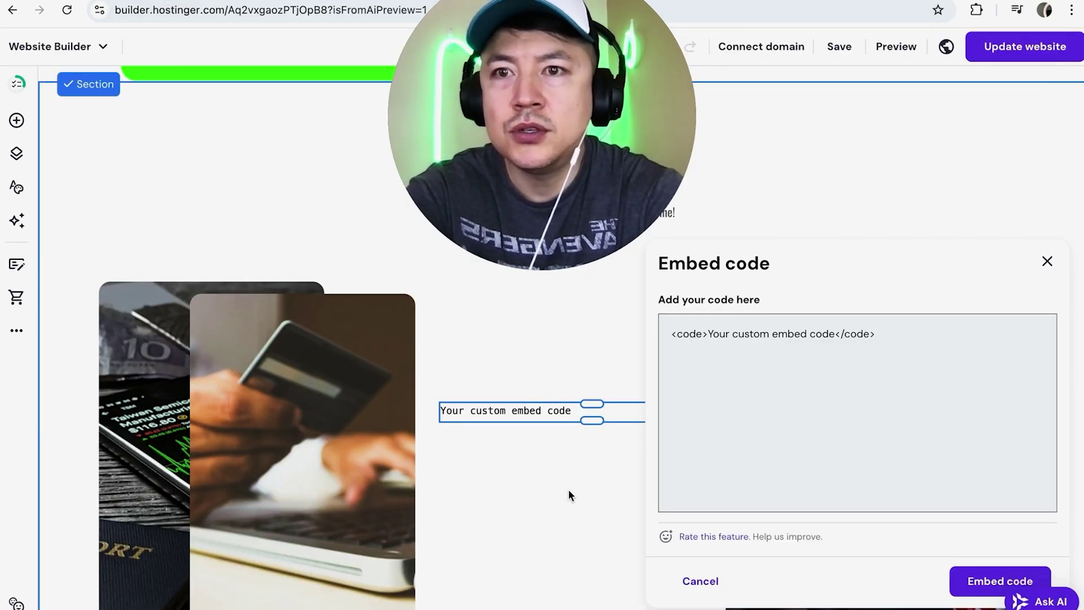
Replace the placeholder code with the pasted YouTube iframe and apply it to the block.
triple_click(710, 343)
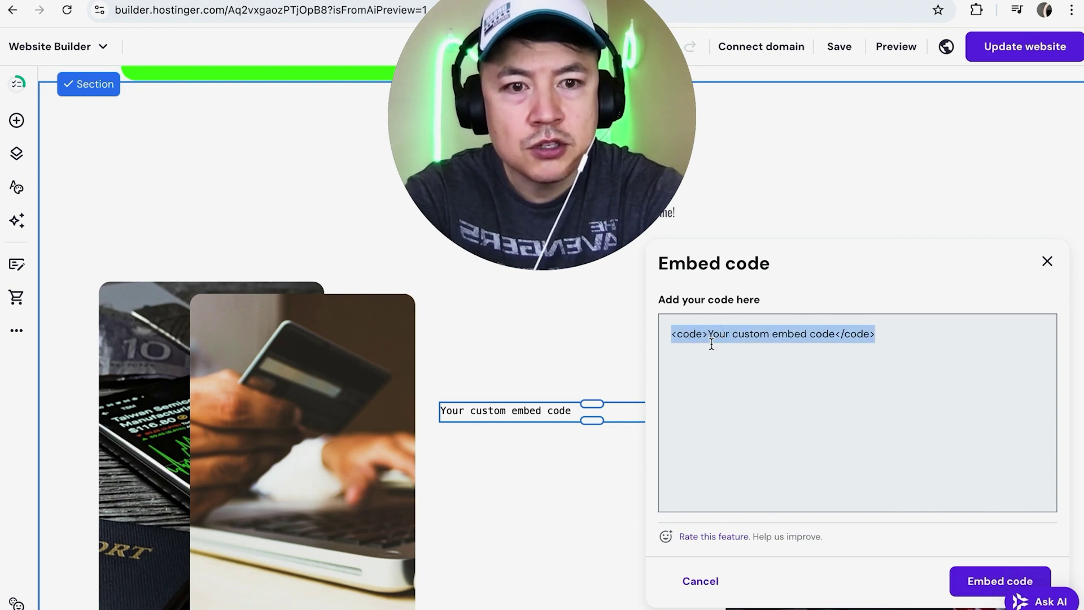
key(ctrl+v)
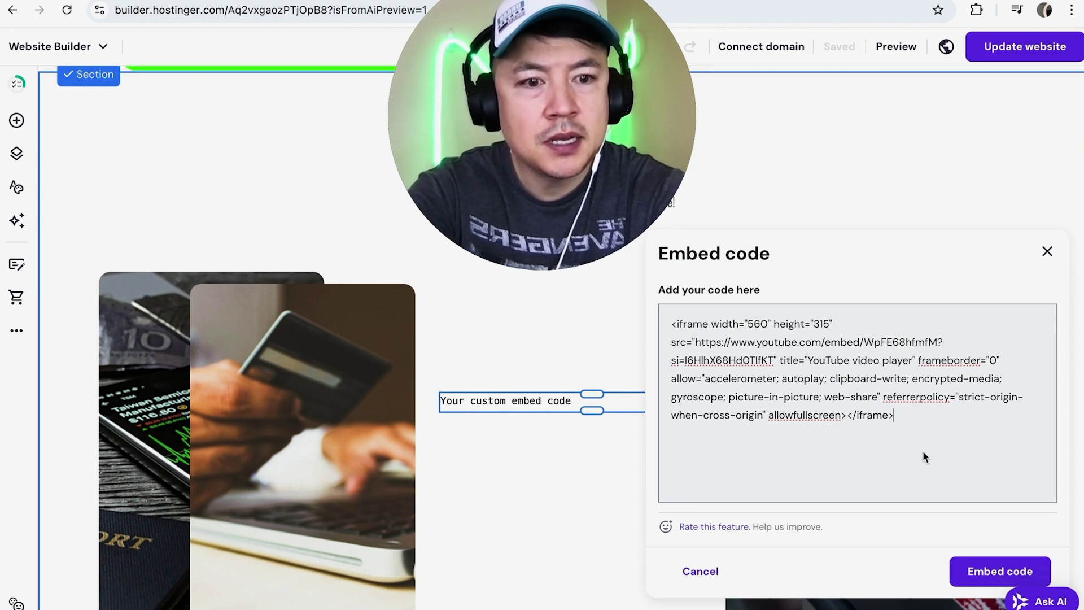
click(960, 569)
Widen the video block, move it to the Contact Us top-left, and publish the site update.
scroll(592, 489, down, 1)
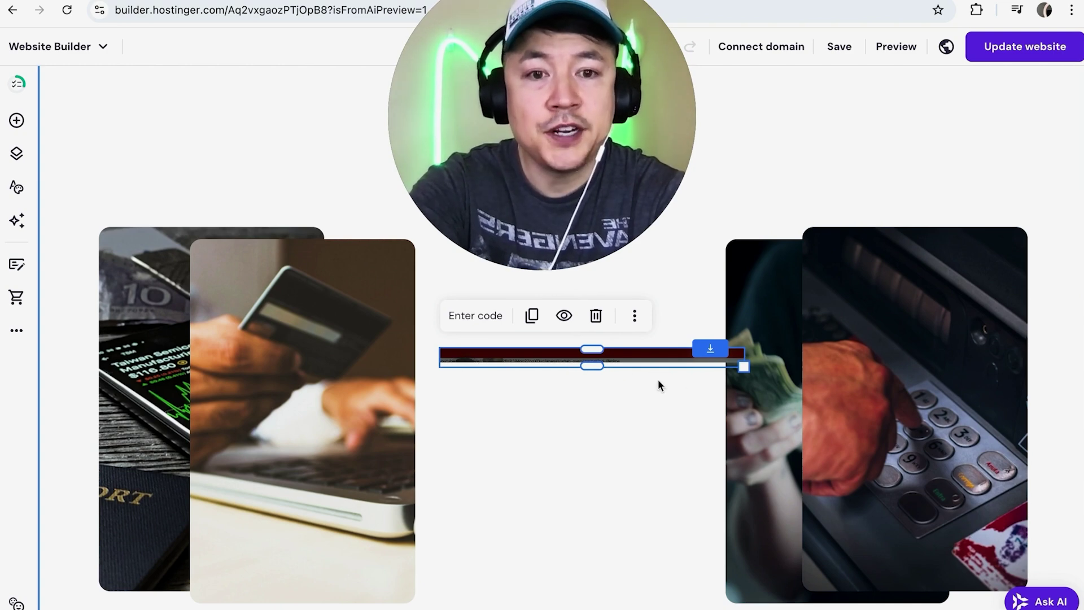
drag(742, 366, 844, 446)
drag(638, 360, 218, 116)
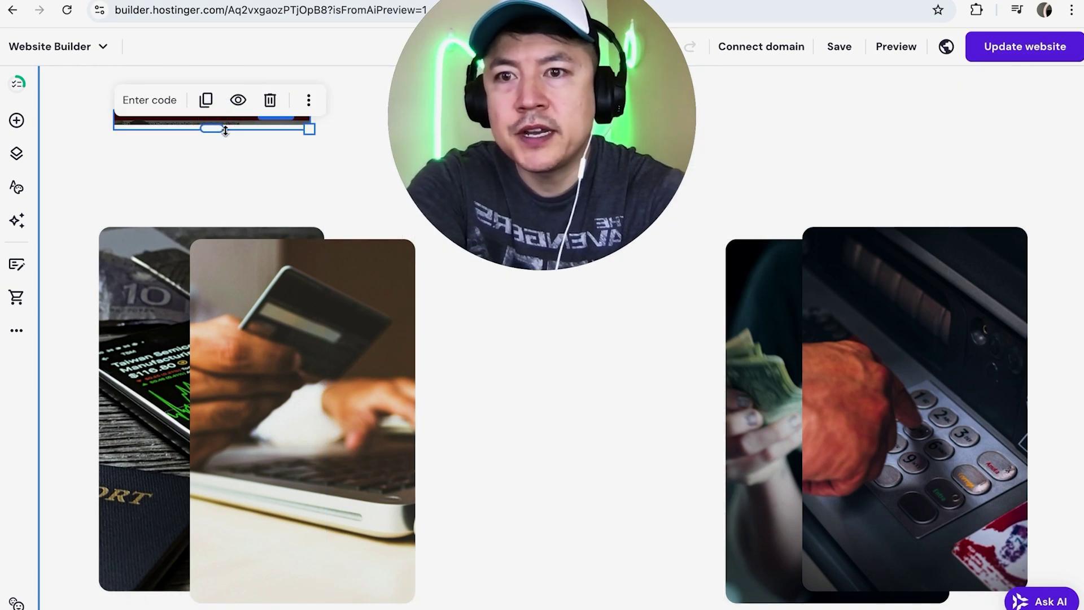
click(249, 174)
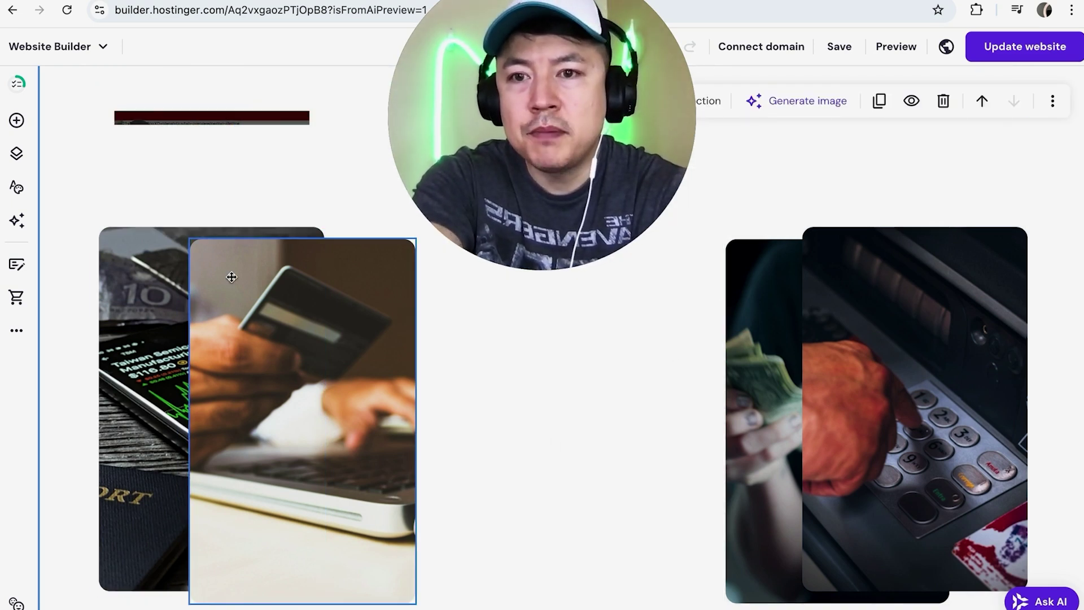
scroll(479, 411, up, 1)
click(1023, 49)
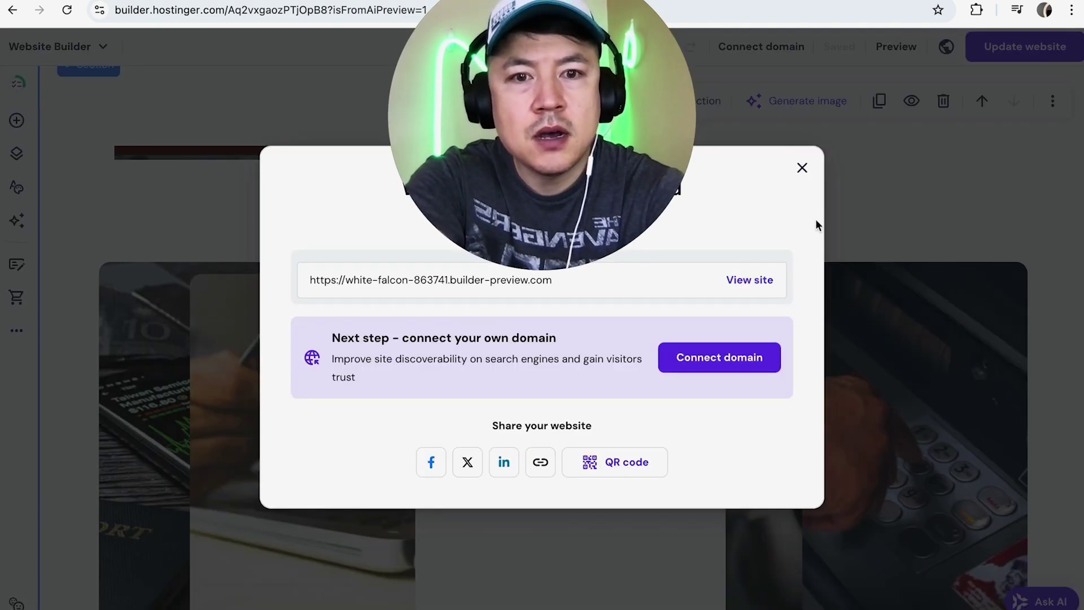
Close the publish confirmation and return to the Contact Us section.
click(801, 168)
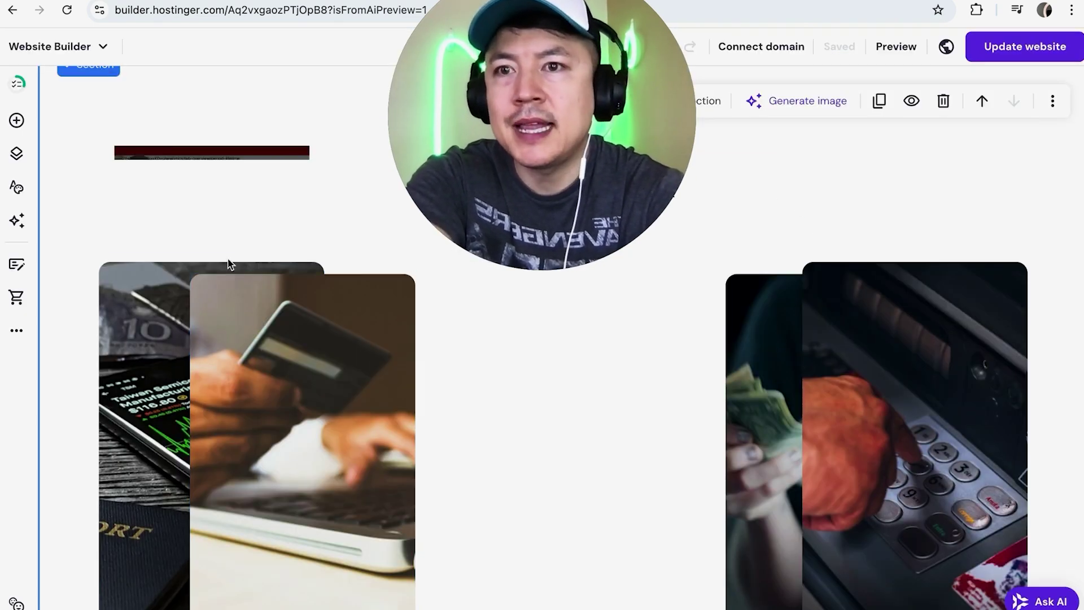
scroll(257, 315, up, 6)
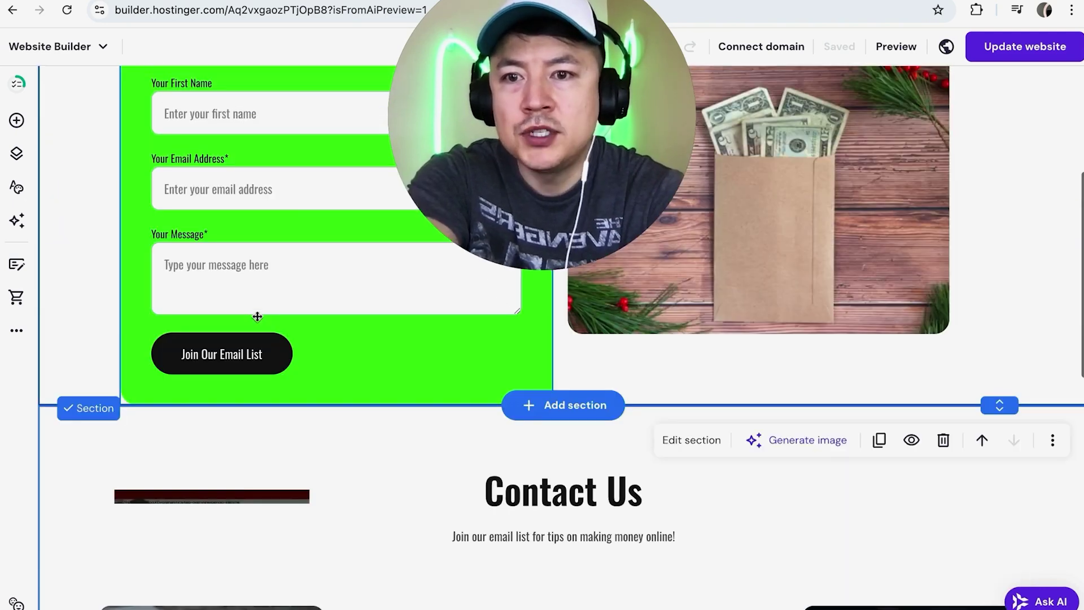
scroll(358, 423, down, 1)
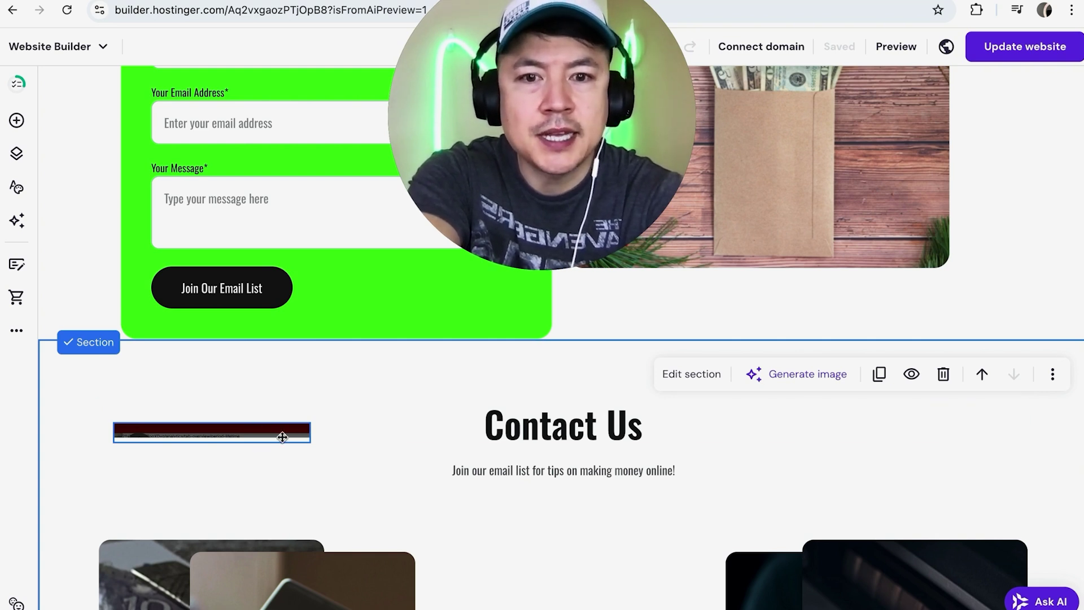
Try dragging a Video element from the Add elements panel onto the page.
click(16, 120)
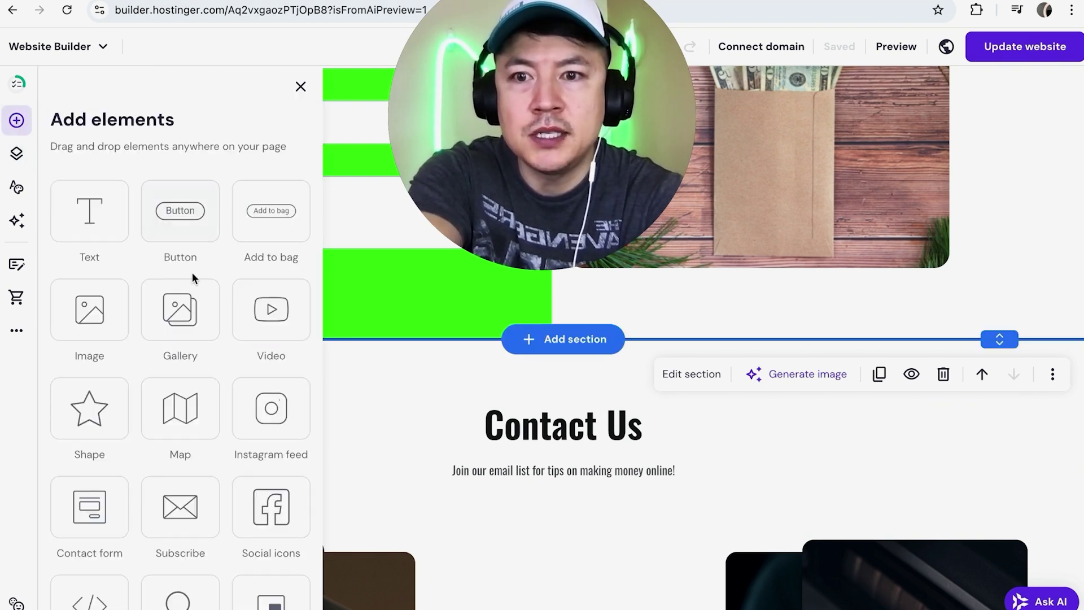
drag(292, 339, 341, 358)
scroll(344, 452, down, 1)
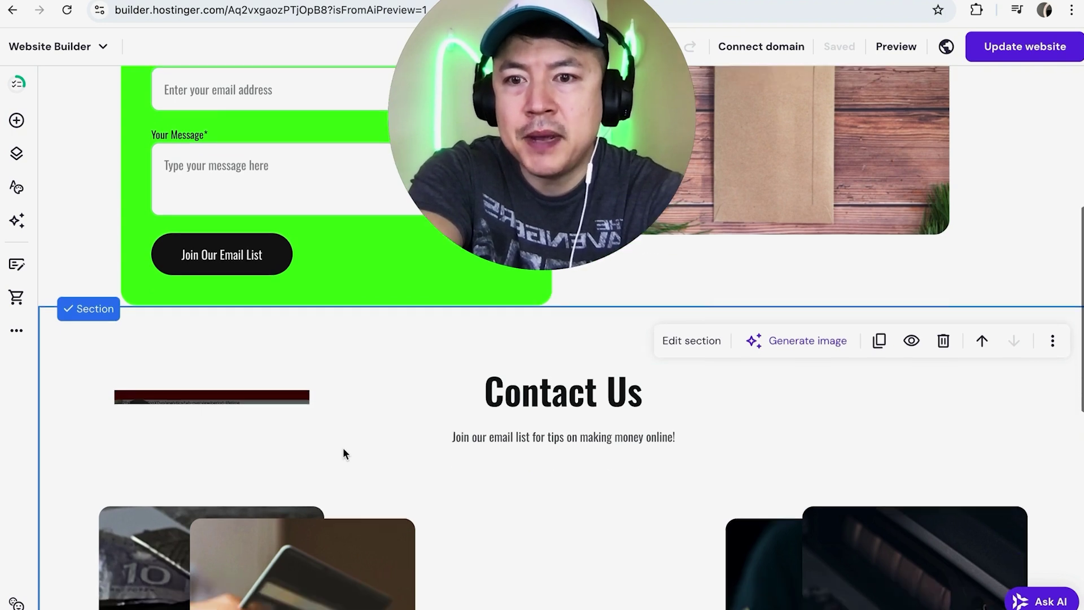